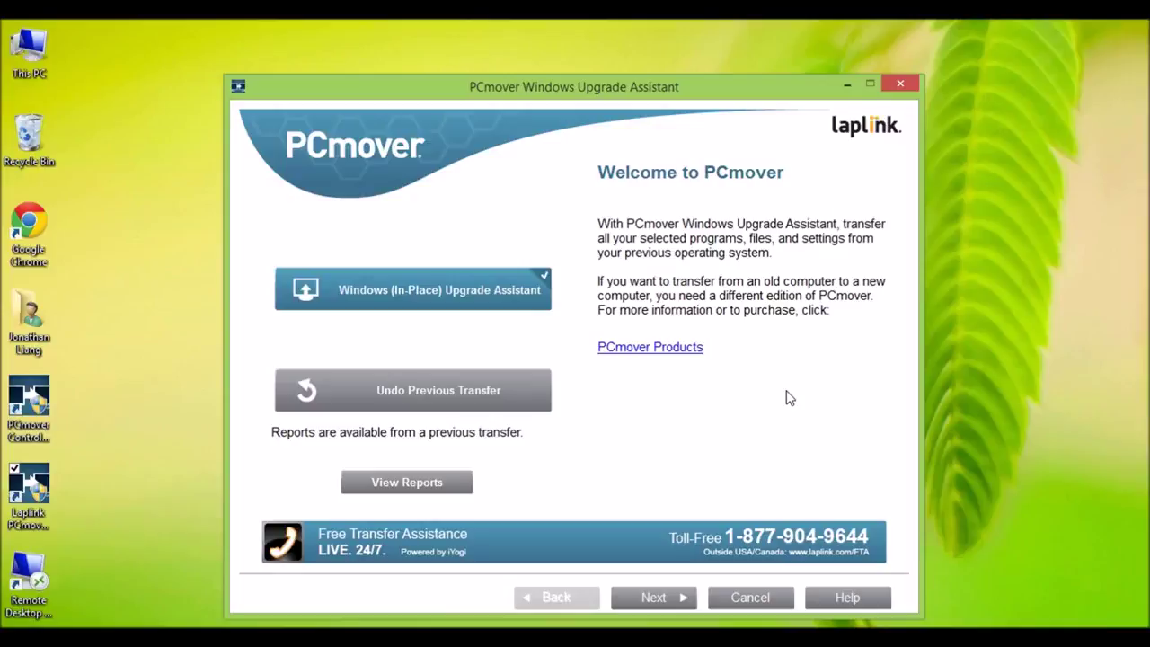
Launch the Windows (In-Place) Upgrade Assistant to reach the Upgrade Windows Version page.
key("Return")
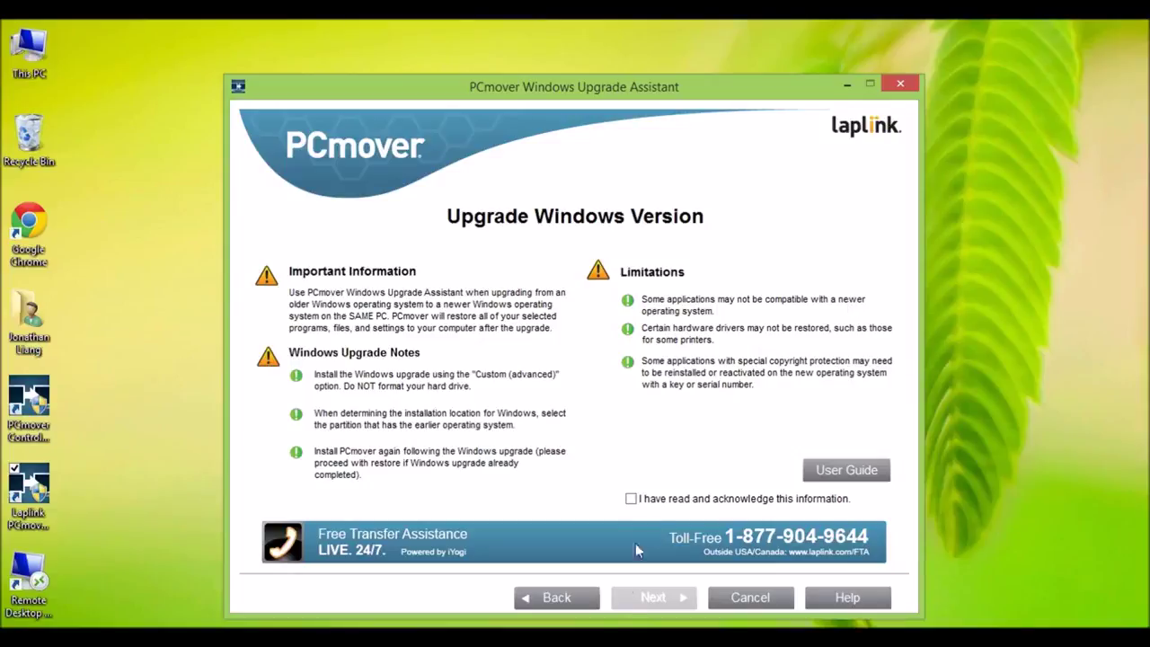
Tick 'I have read and acknowledge this information' and continue to the backup location page.
left_click(689, 504)
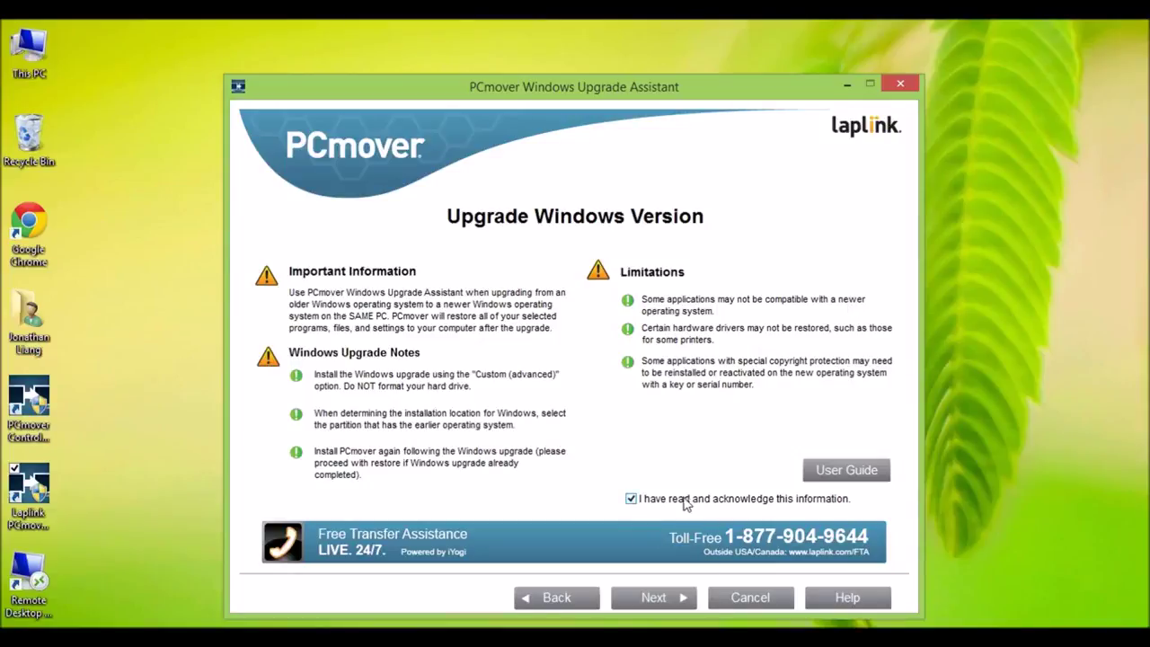
left_click(669, 607)
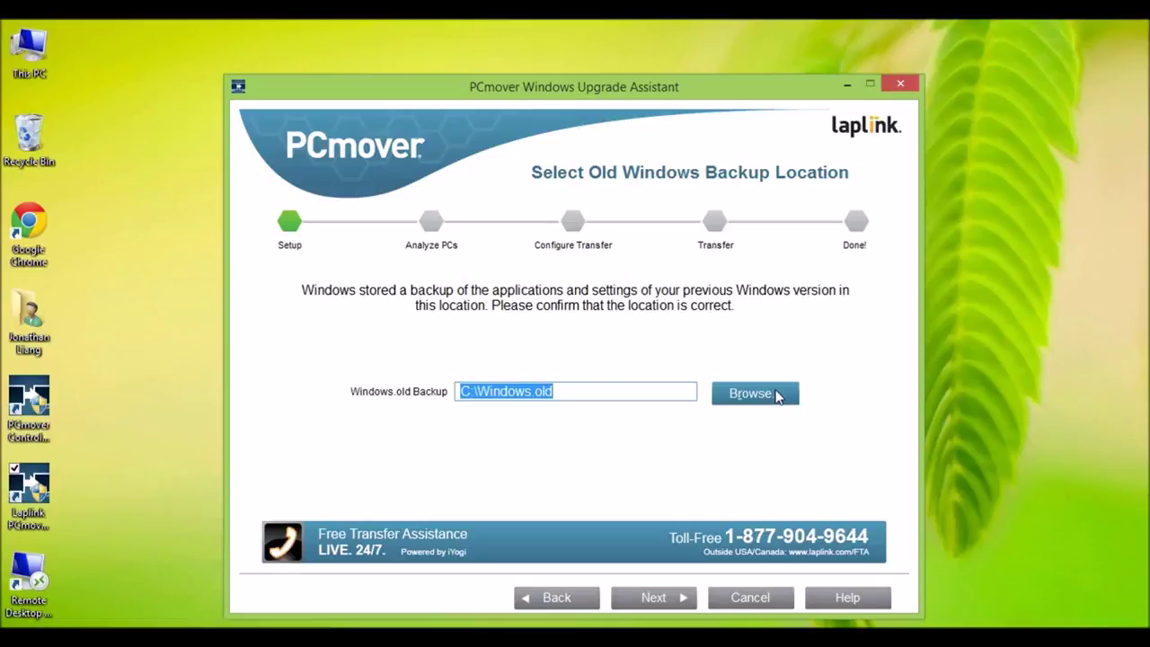
Keep C:\Windows.old as the backup path and proceed to Customize the Transfer.
left_click(659, 600)
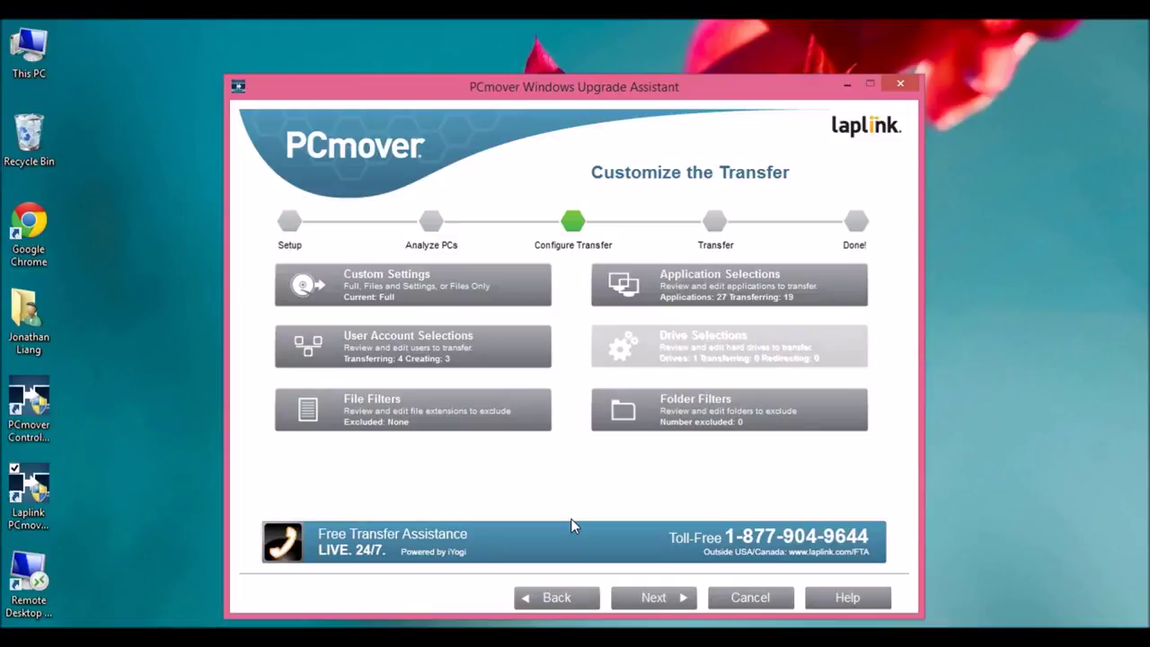
In Application Selections, uncheck CutePDF Writer 2.8 and decline including Outlook 2007.
left_click(737, 294)
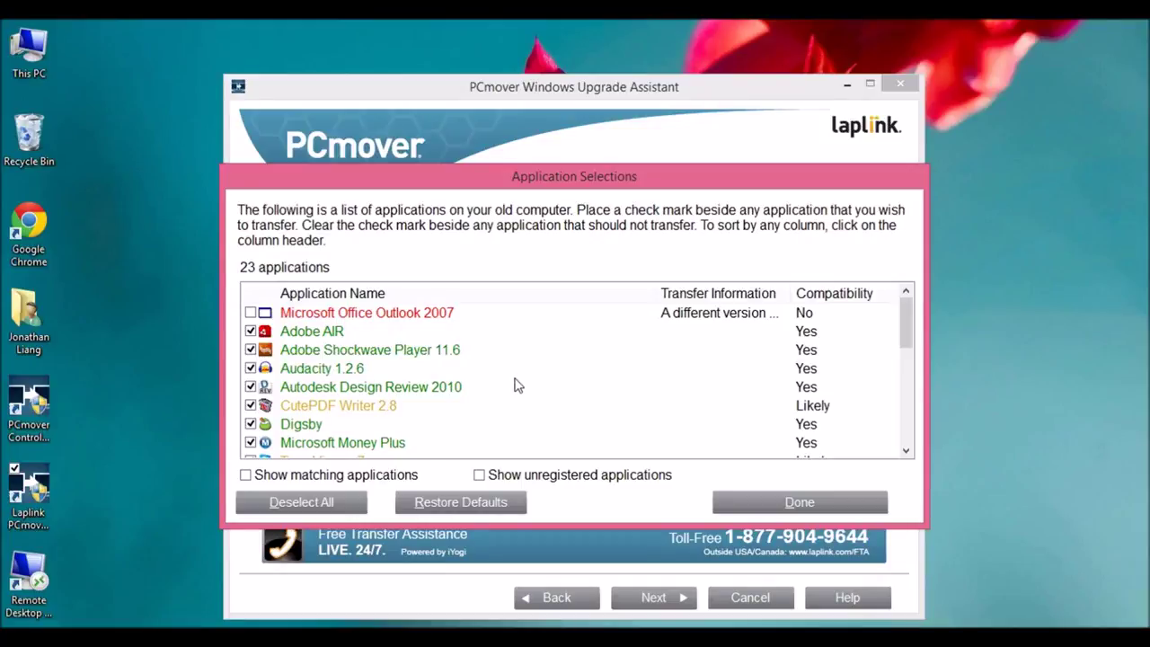
left_click(251, 405)
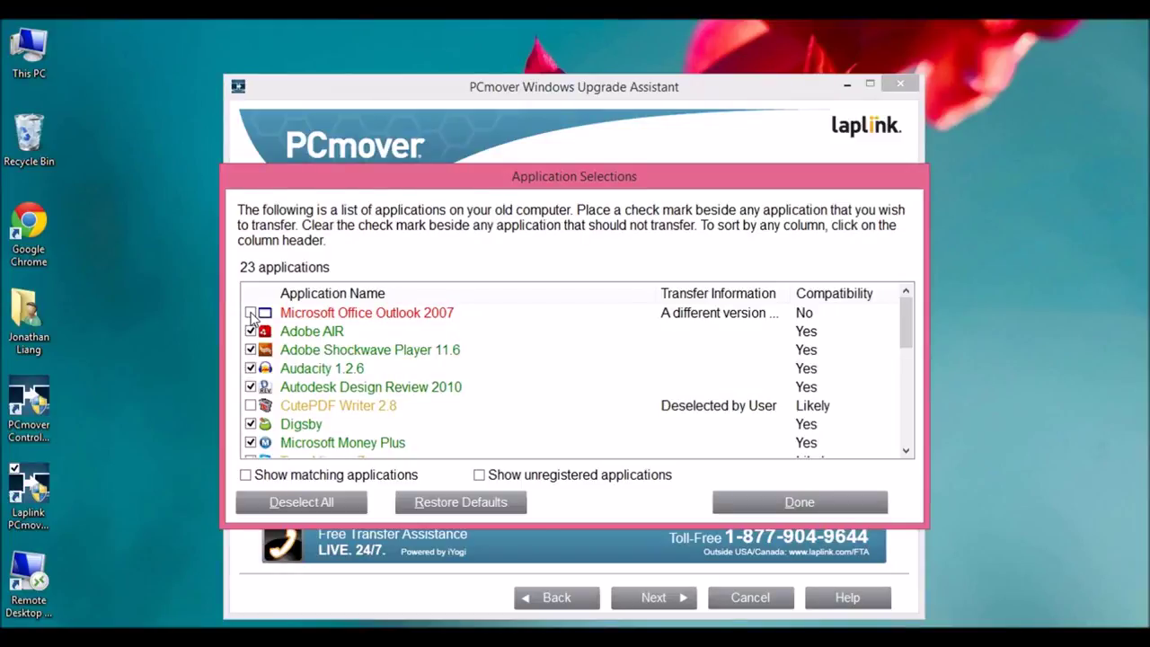
left_click(250, 313)
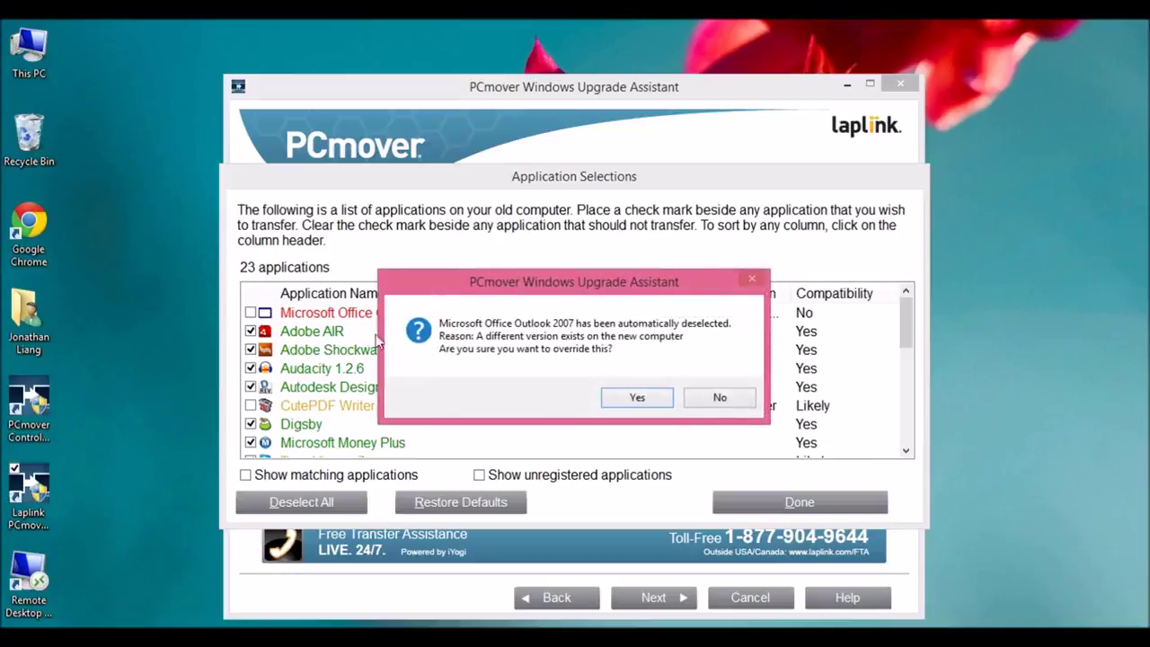
left_click(720, 398)
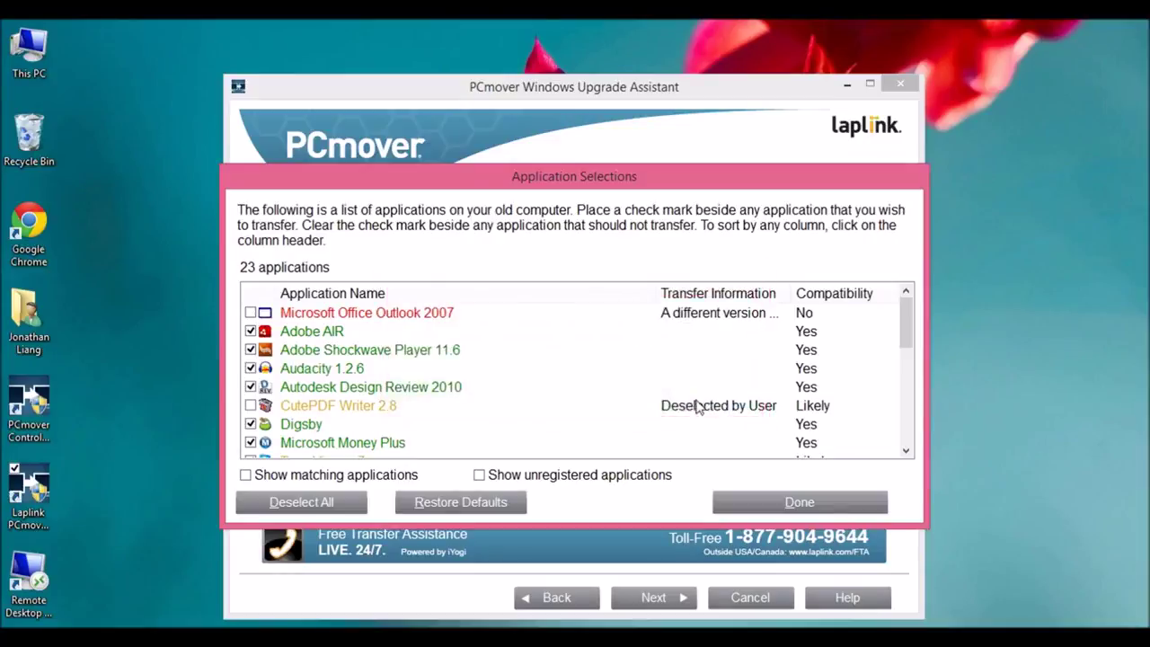
left_click(788, 501)
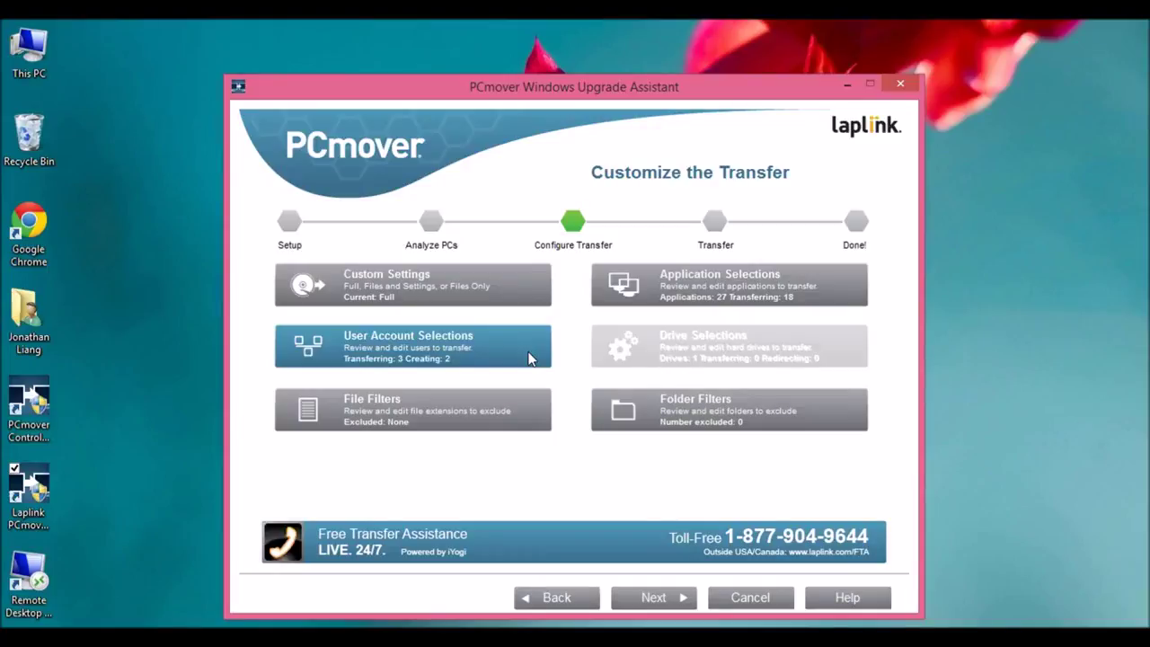
Set the Limited user to 'Do not transfer this user' and accept the customized transfer.
left_click(529, 357)
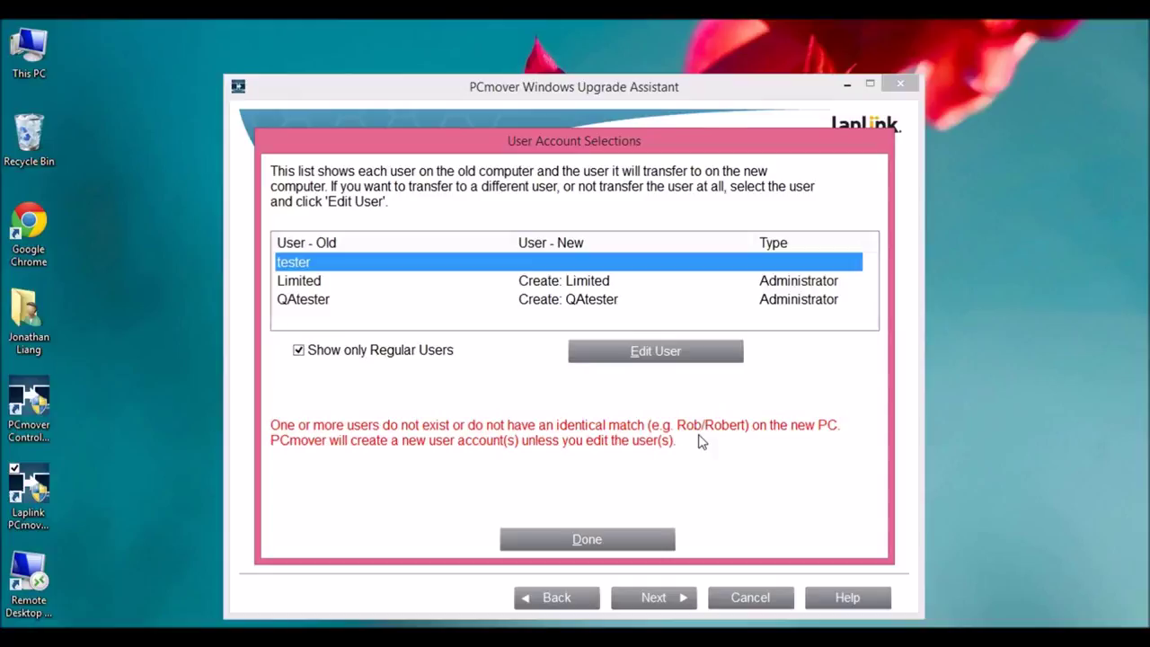
left_click(439, 286)
left_click(605, 353)
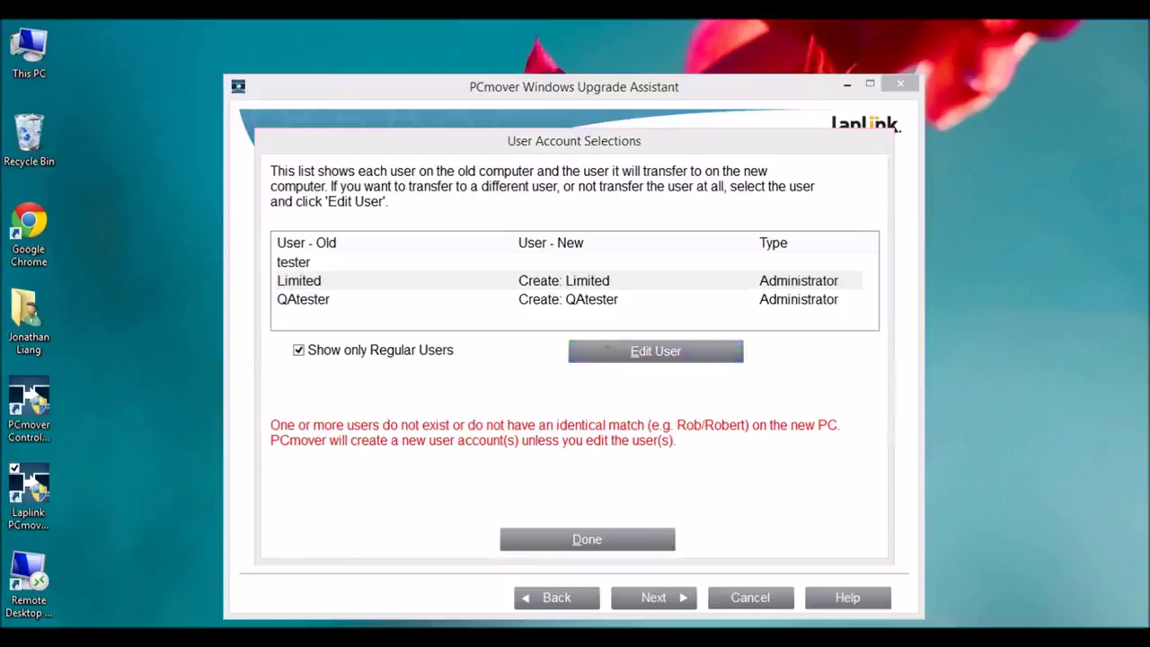
left_click(454, 377)
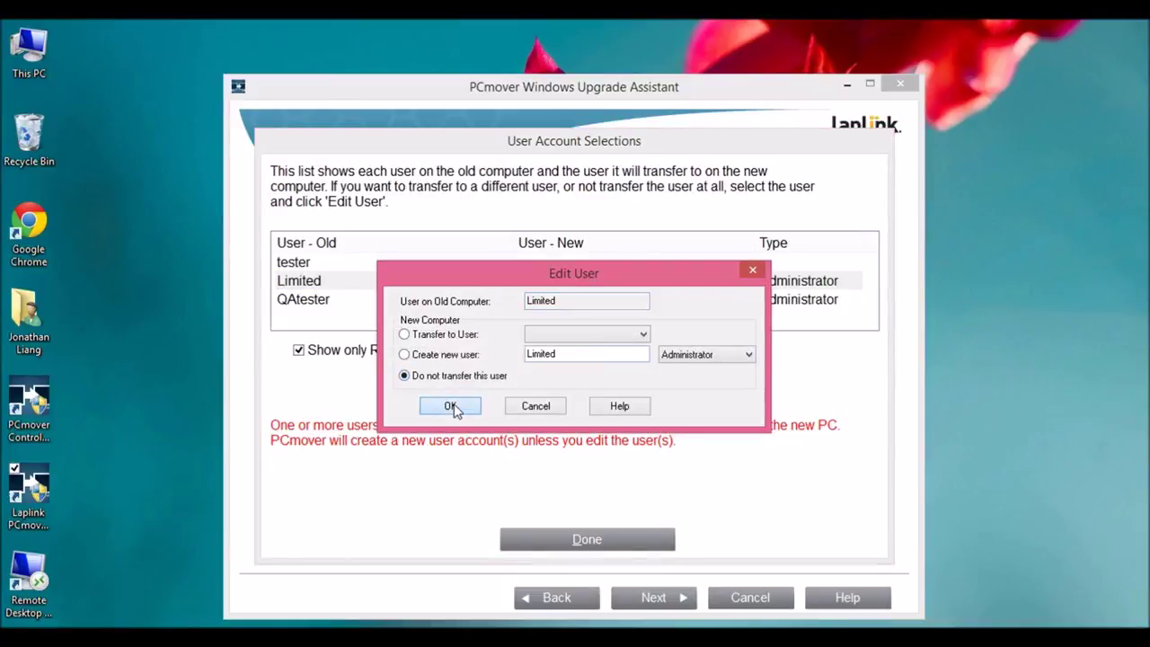
left_click(460, 407)
left_click(554, 542)
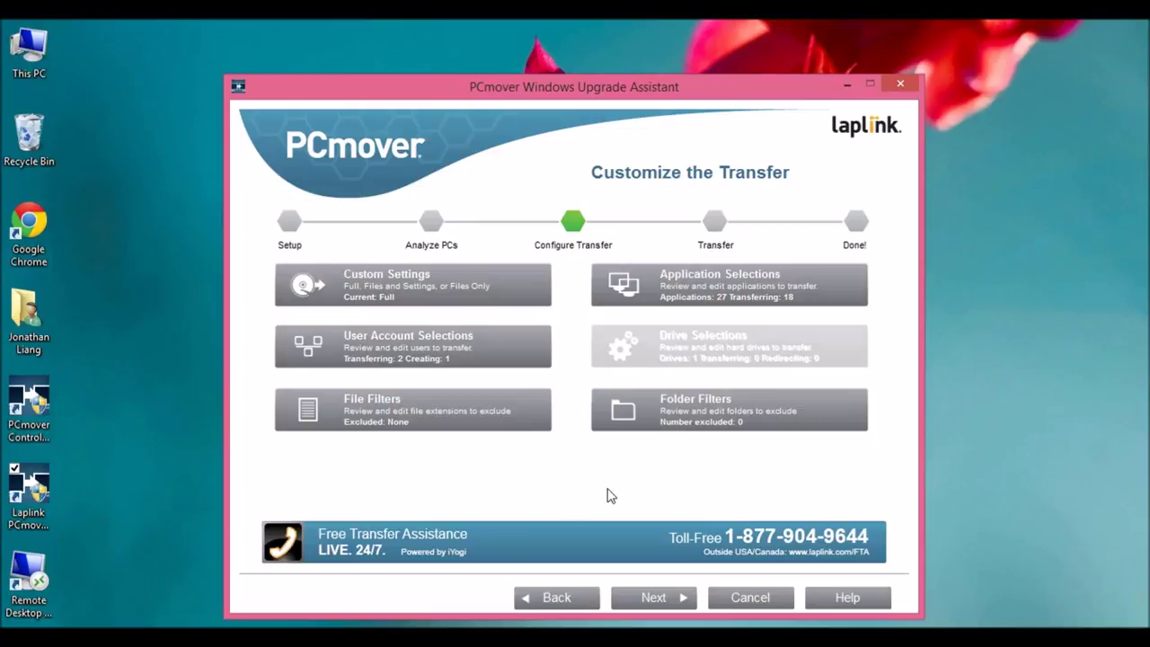
left_click(663, 611)
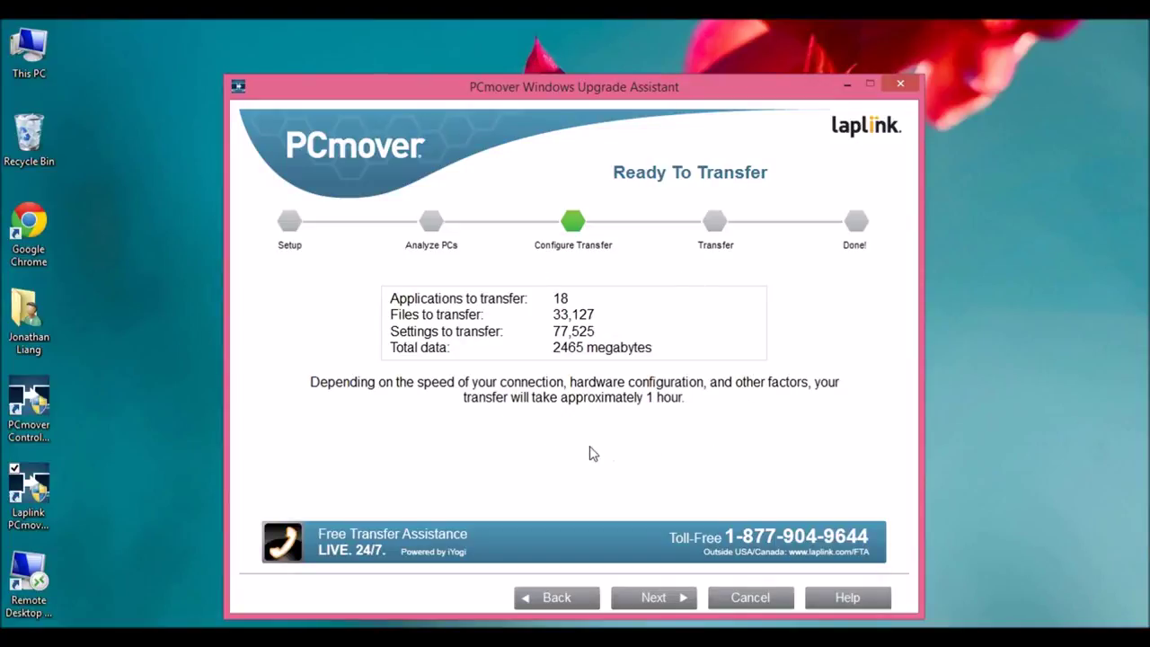
Accept the Ready To Transfer summary to reach the Email or SMS notification page.
key("Return")
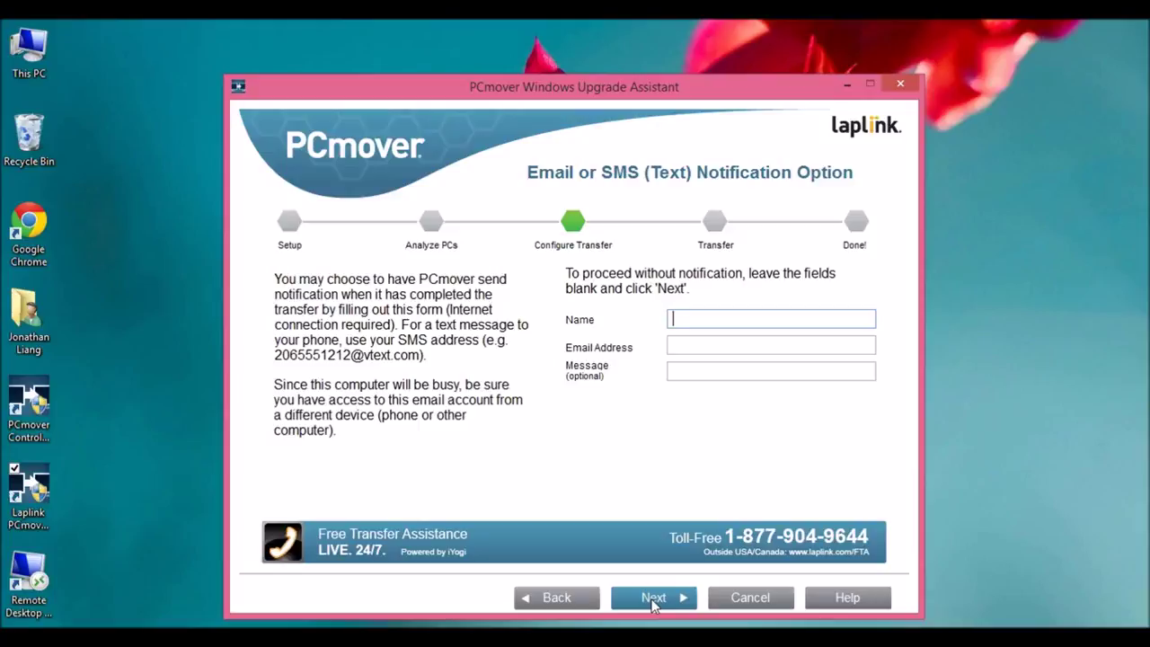
Leave the email and SMS fields blank and start the transfer.
left_click(653, 597)
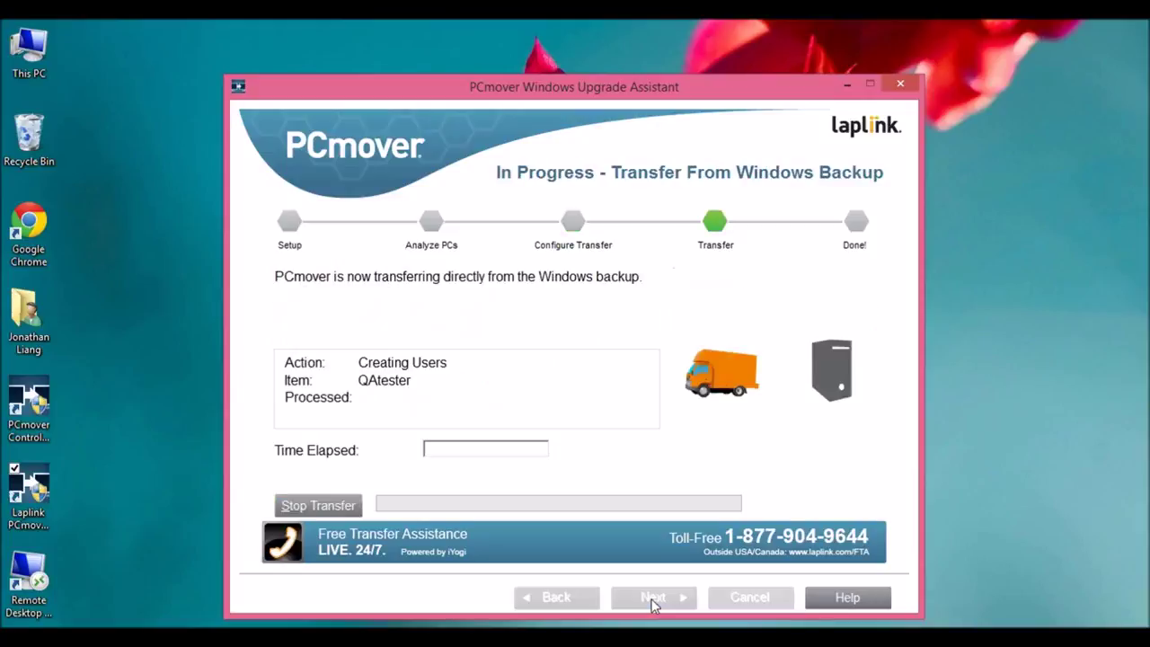